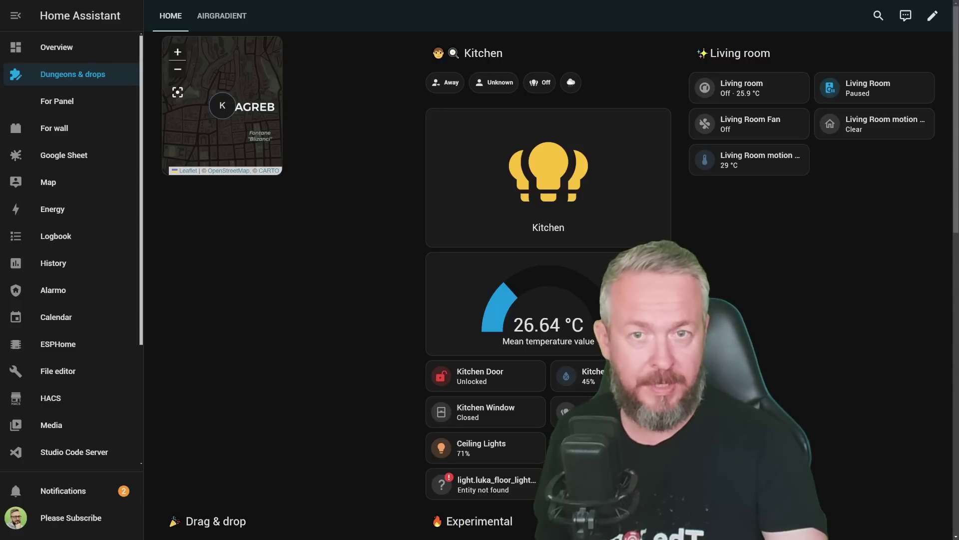
# Enter dashboard edit mode and widen the map card to 4 columns in its layout
pyautogui.click(932, 15)
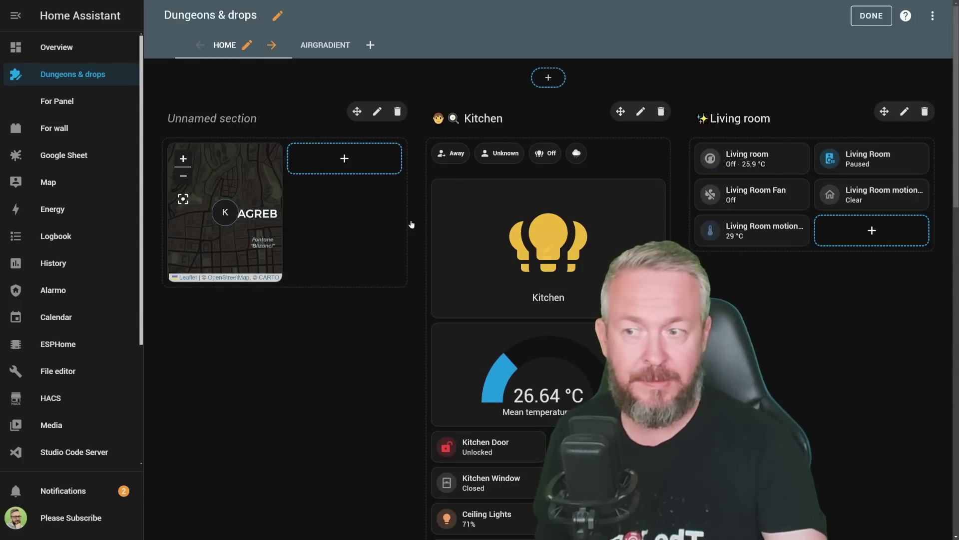
pyautogui.click(225, 213)
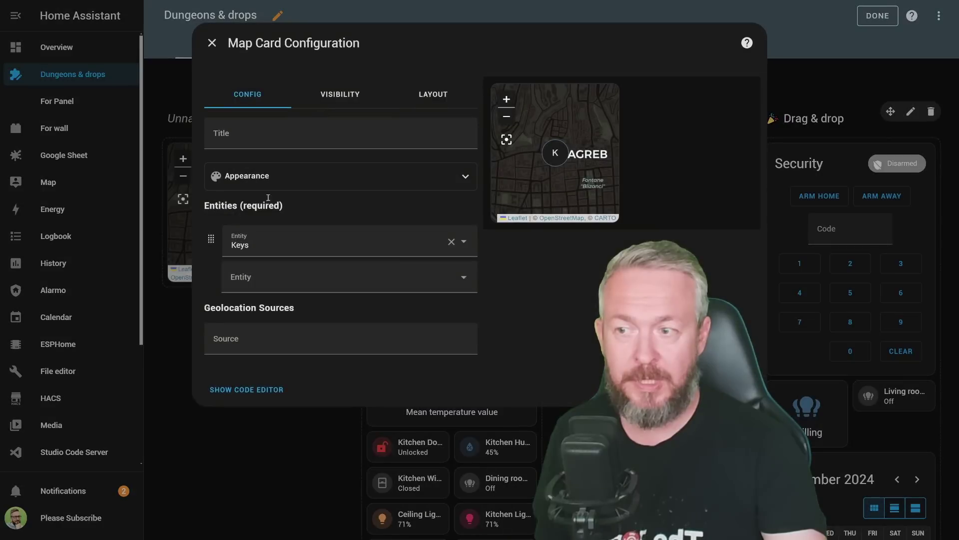
pyautogui.click(457, 93)
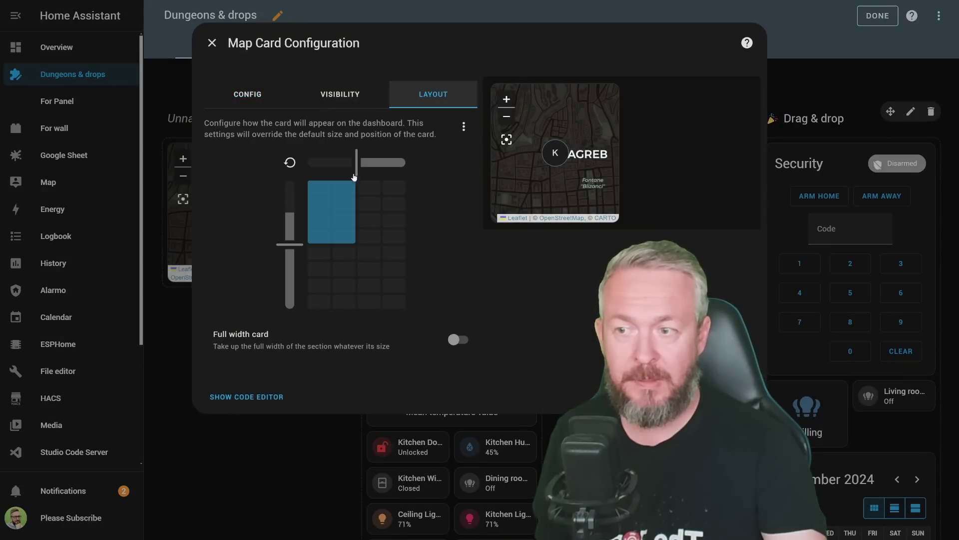
pyautogui.click(392, 231)
pyautogui.click(738, 396)
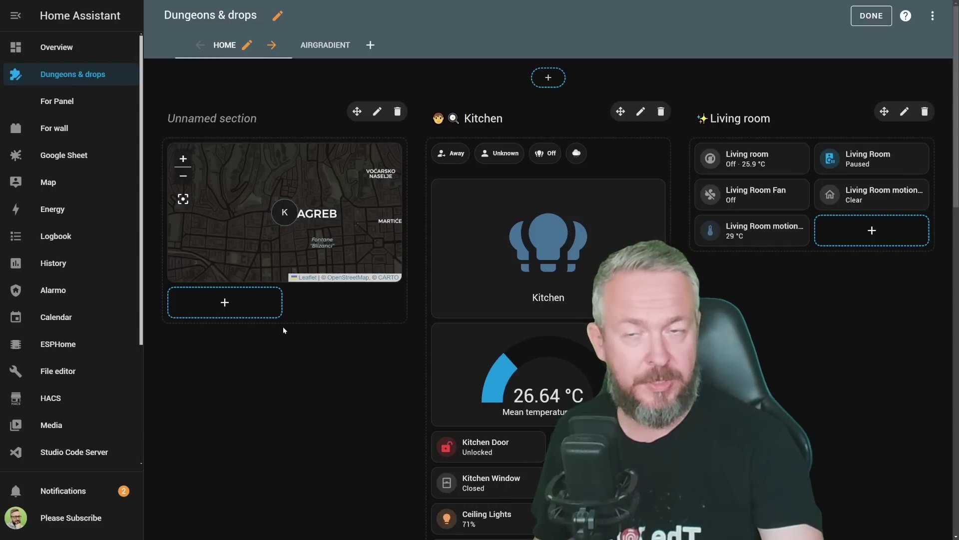
# Set the map's unnamed section width to 2 columns and save it
pyautogui.click(378, 112)
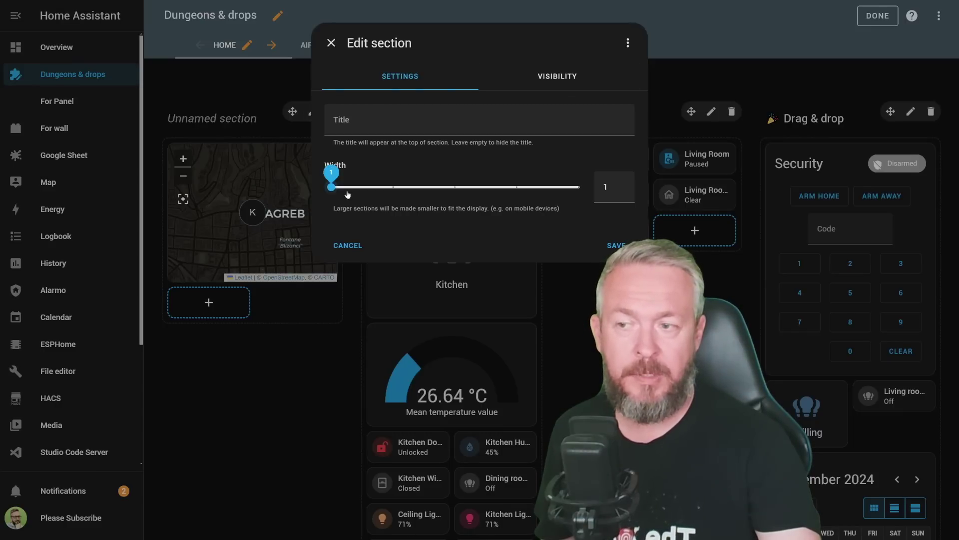
pyautogui.moveTo(347, 193); pyautogui.dragTo(570, 192)
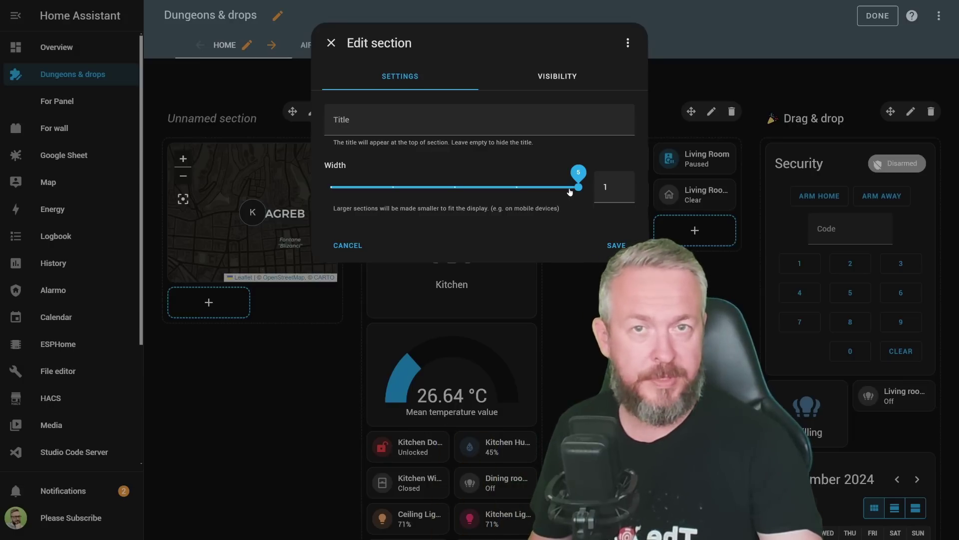
pyautogui.moveTo(569, 192); pyautogui.dragTo(393, 190)
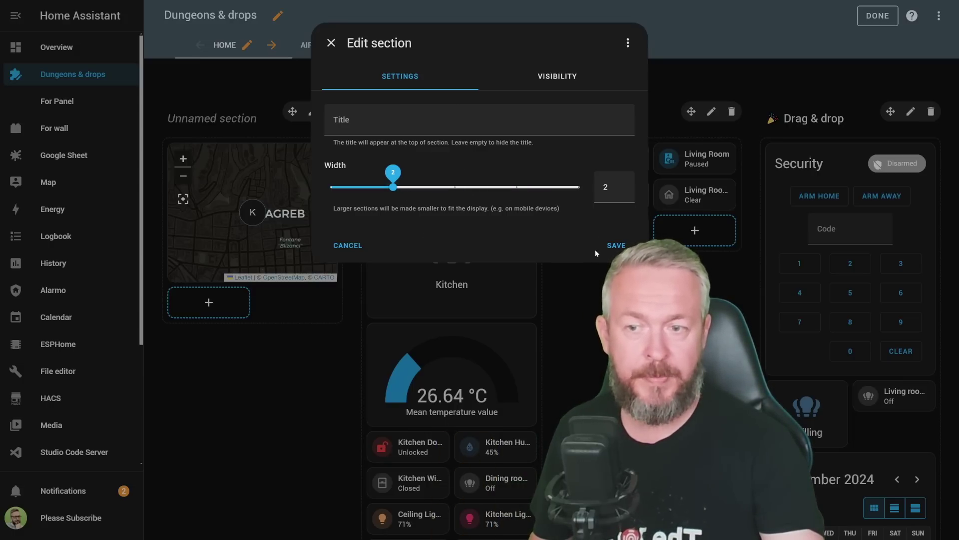
pyautogui.click(614, 245)
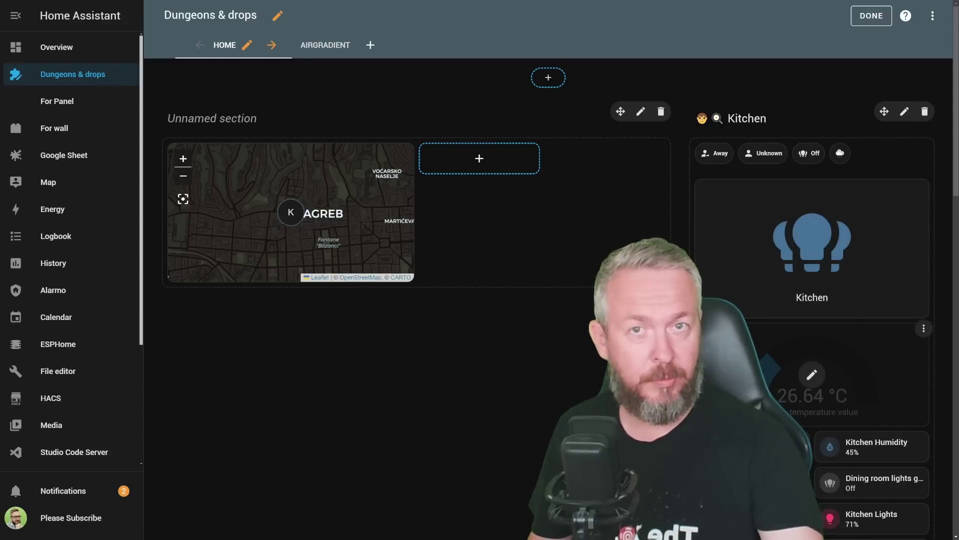
# Turn on Full width card in the map card's layout and save it
pyautogui.click(293, 213)
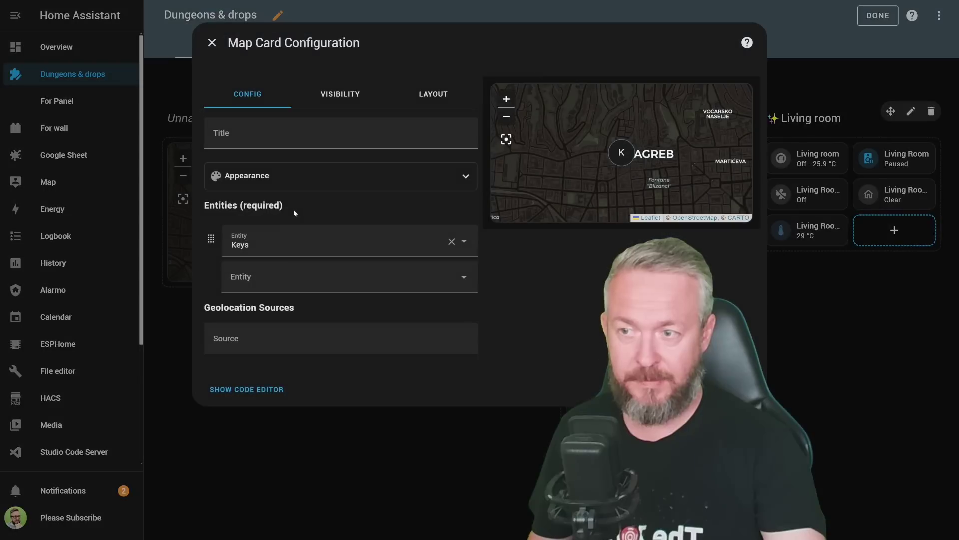
pyautogui.click(443, 98)
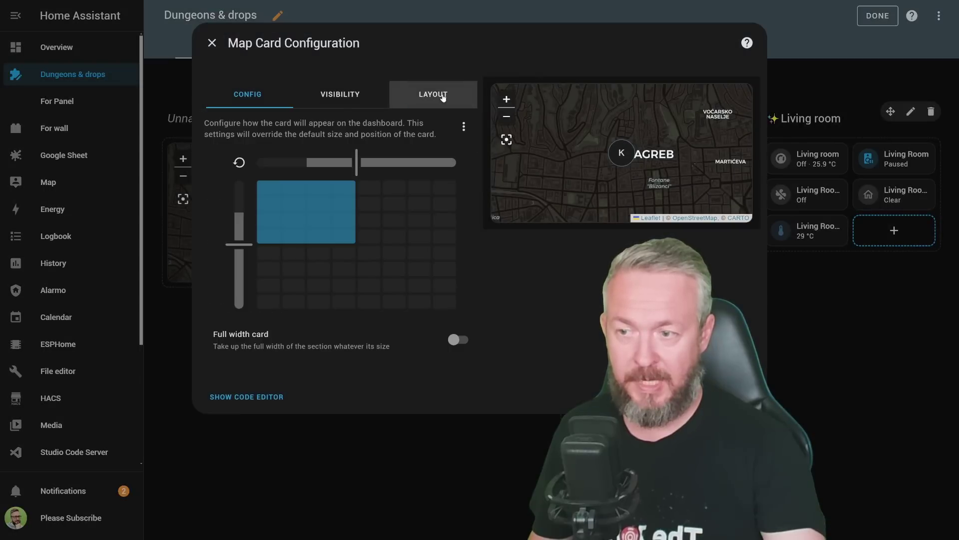
pyautogui.click(463, 345)
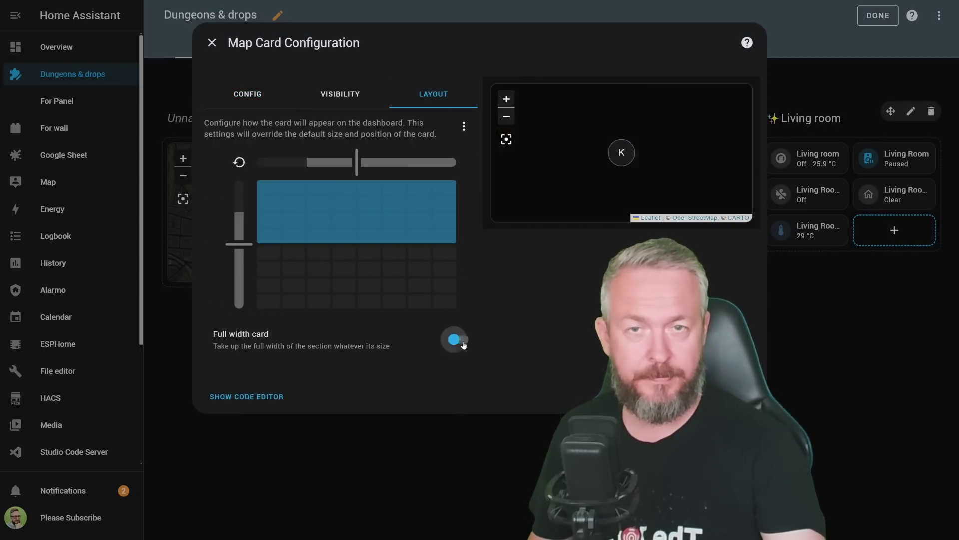
pyautogui.click(732, 396)
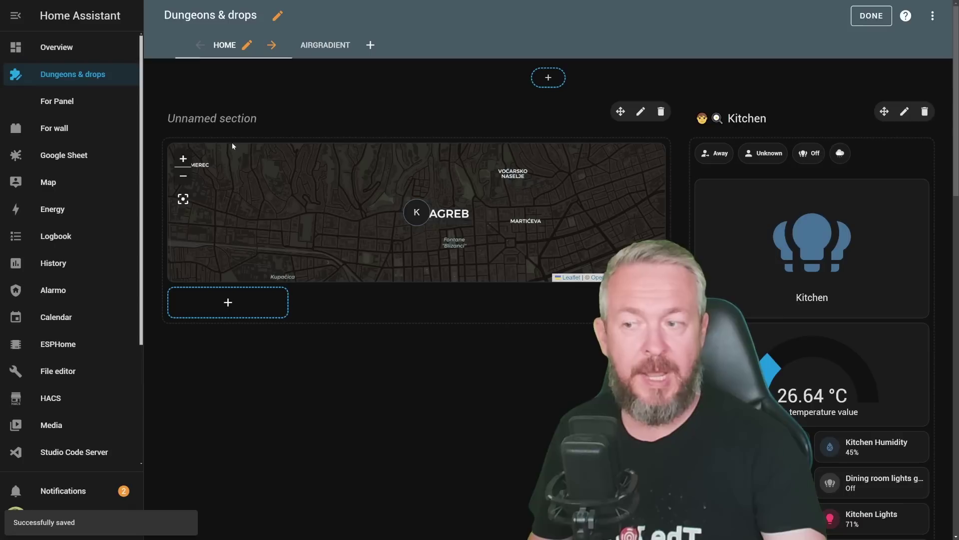
pyautogui.moveTo(410, 172)
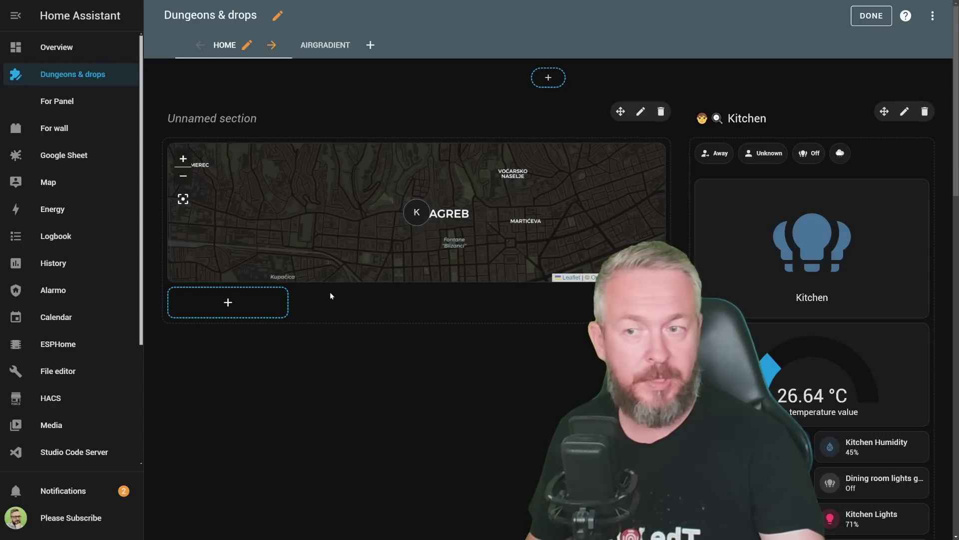
# Change the unnamed section's width to 3 columns and save it
pyautogui.click(640, 111)
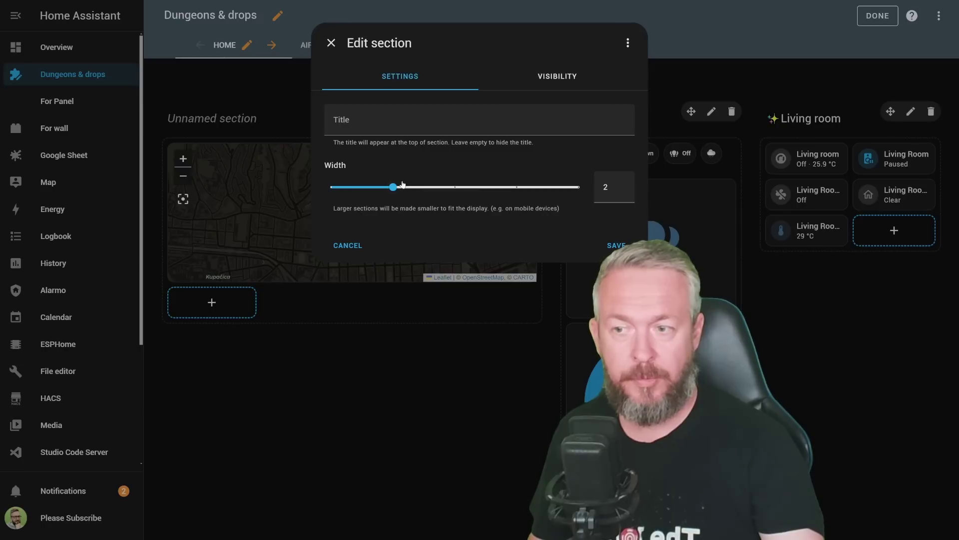
pyautogui.moveTo(395, 187); pyautogui.dragTo(428, 191)
pyautogui.click(616, 245)
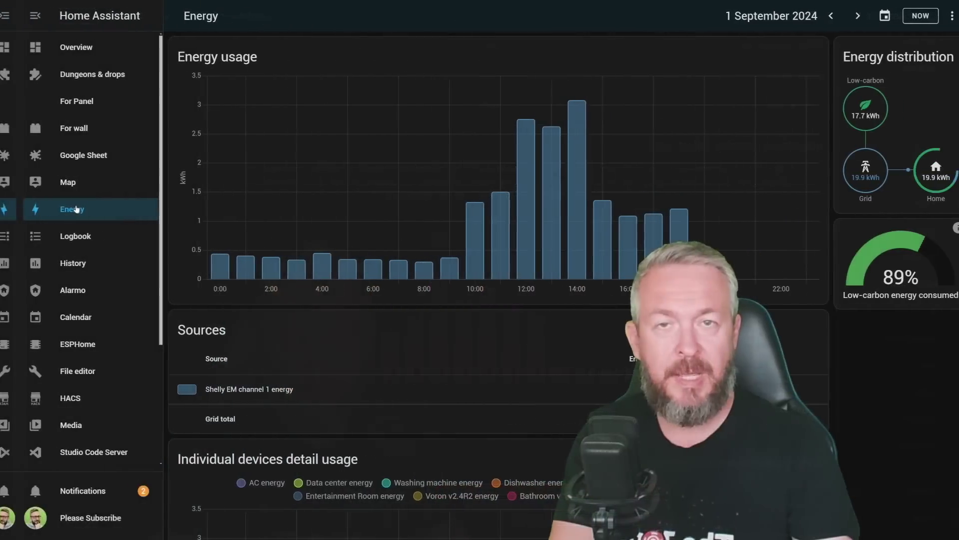
pyautogui.scroll(-7, 349, 214)
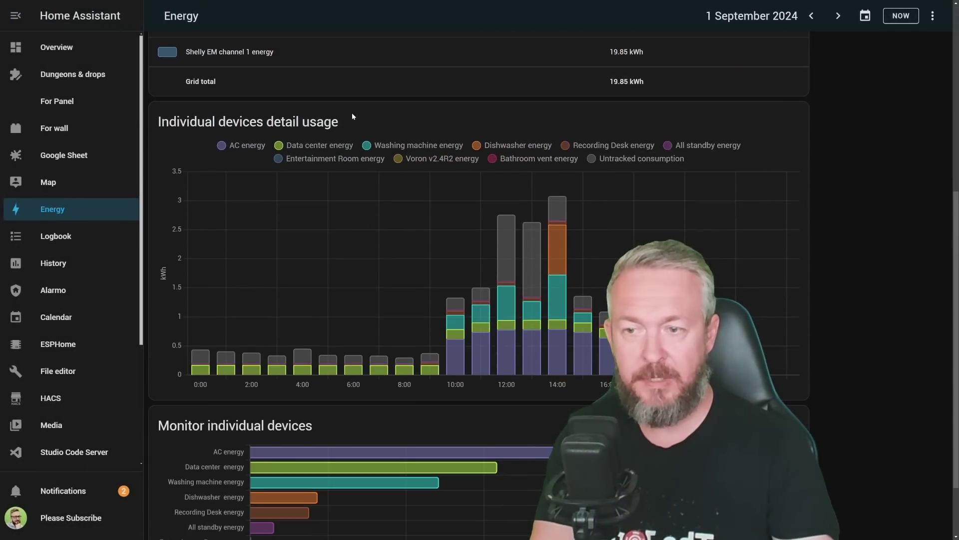
pyautogui.scroll(-2, 303, 208)
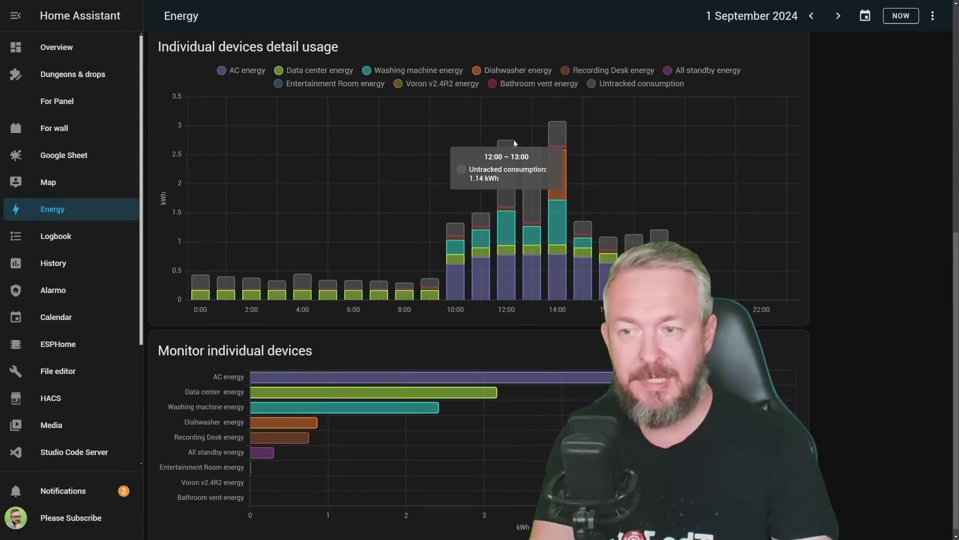
pyautogui.moveTo(564, 136)
pyautogui.moveTo(658, 237)
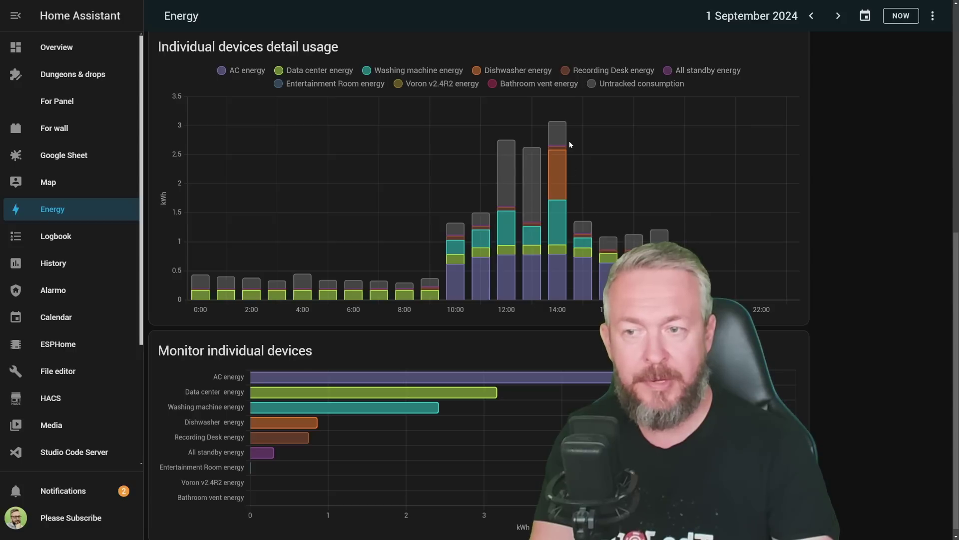
pyautogui.moveTo(508, 175)
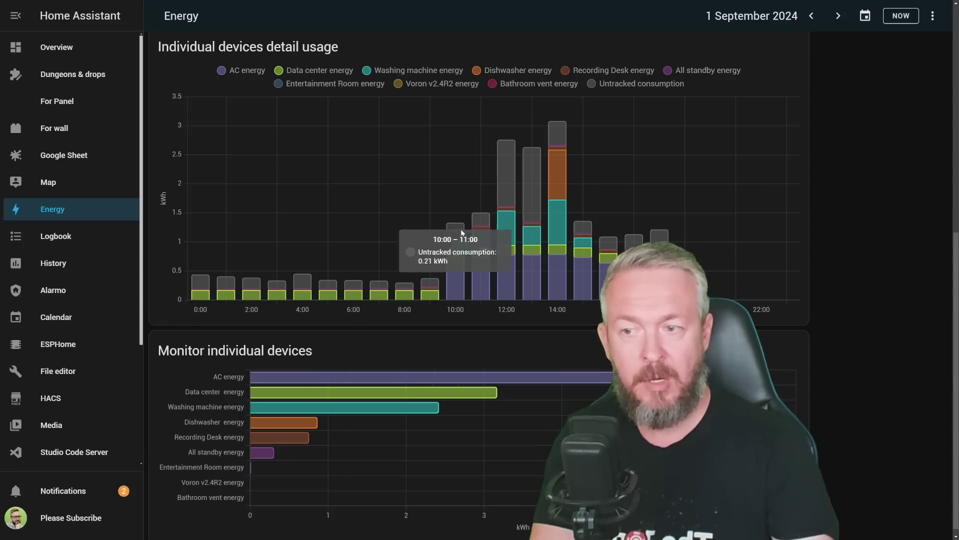
pyautogui.moveTo(556, 229)
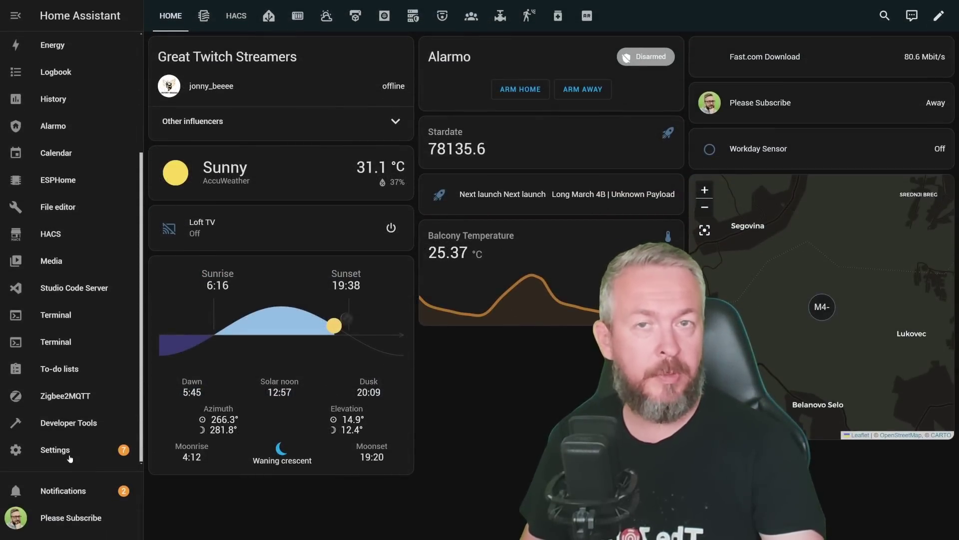
# Add the discovered SMLIGHT SLZB-06p7 device from the notification and assign it an area
pyautogui.click(53, 492)
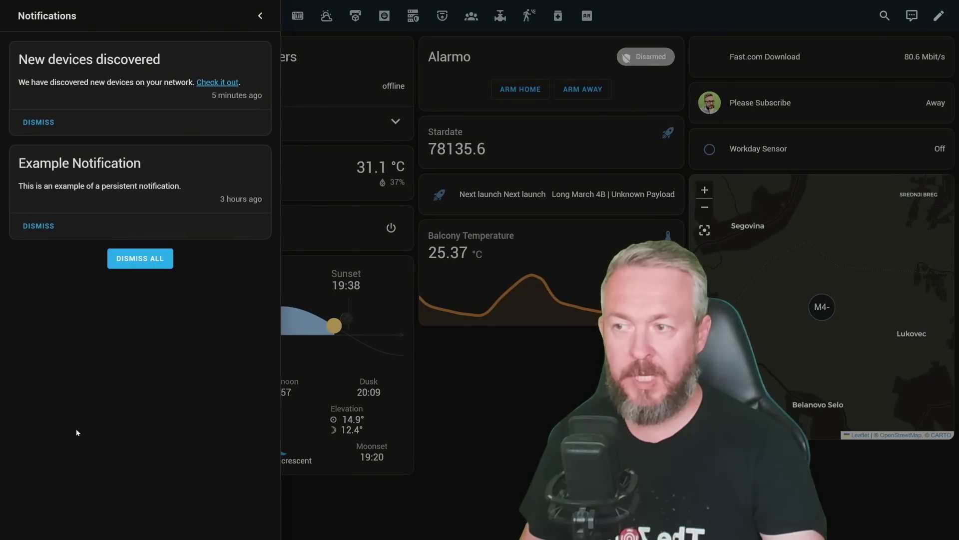
pyautogui.click(211, 81)
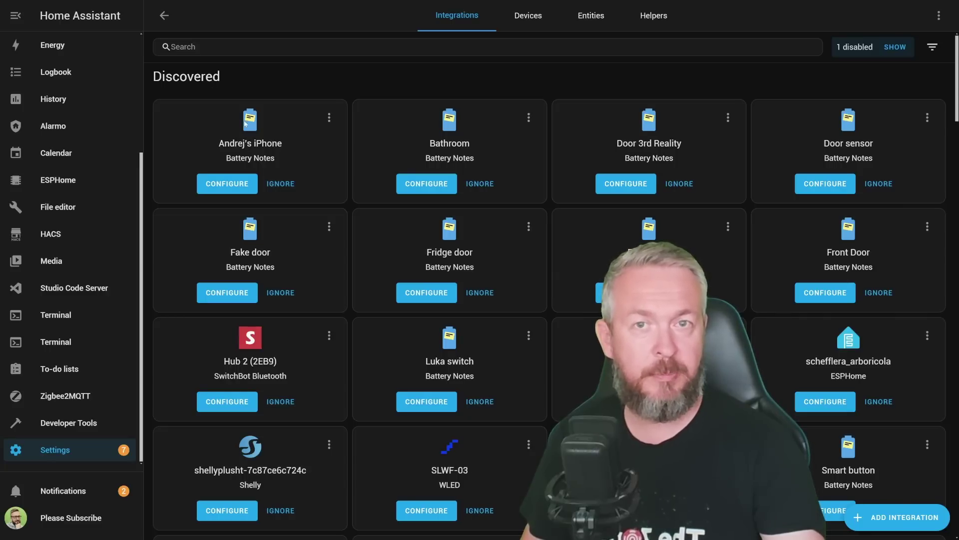
pyautogui.scroll(-3, 425, 292)
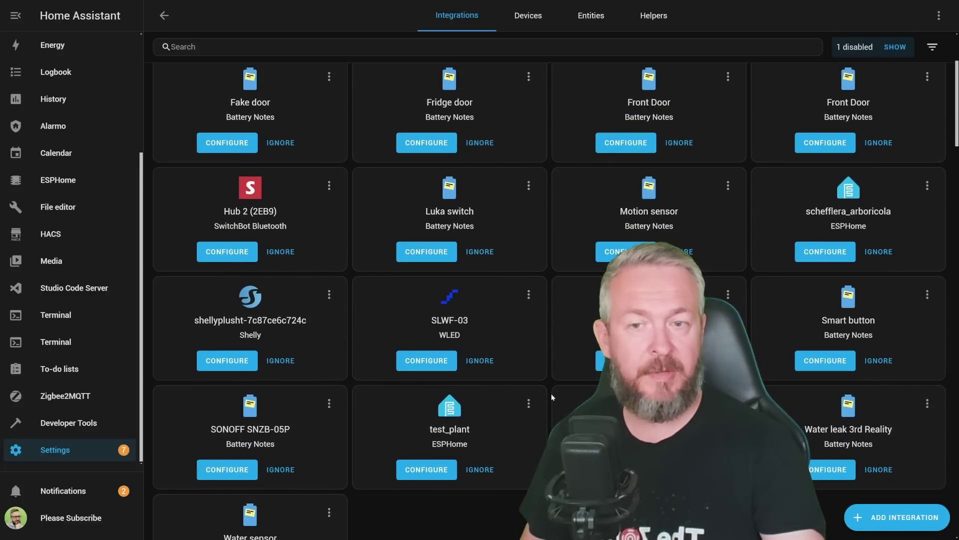
pyautogui.click(617, 360)
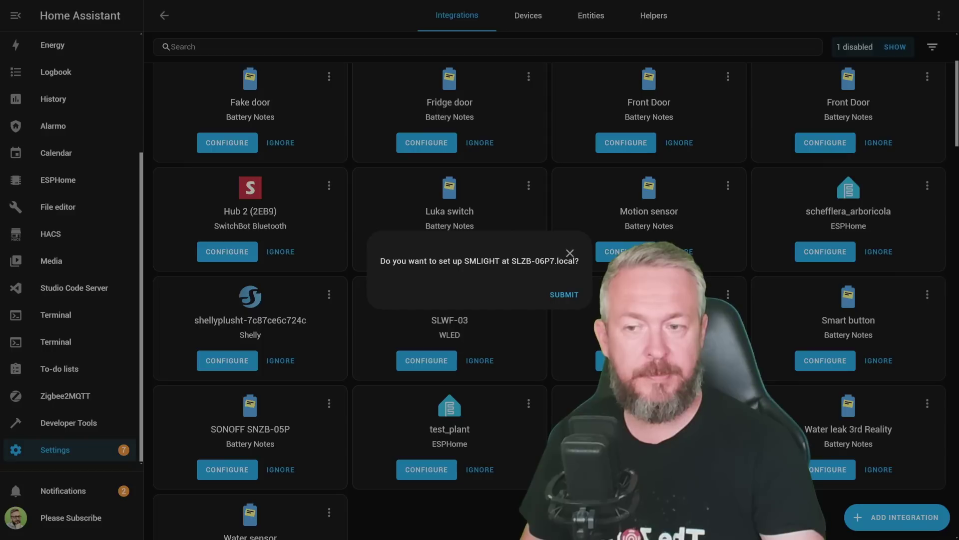
pyautogui.click(565, 294)
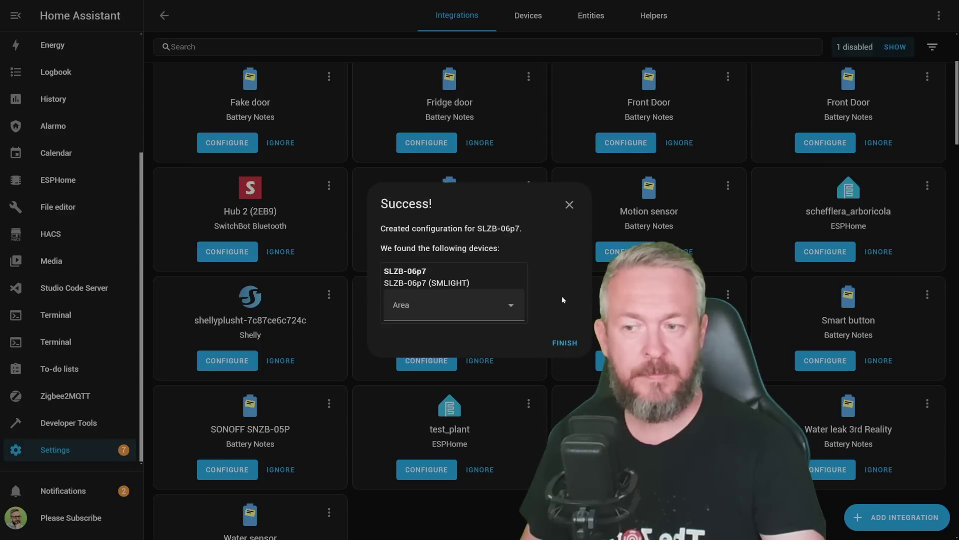
pyautogui.click(499, 306)
pyautogui.scroll(-2, 428, 417)
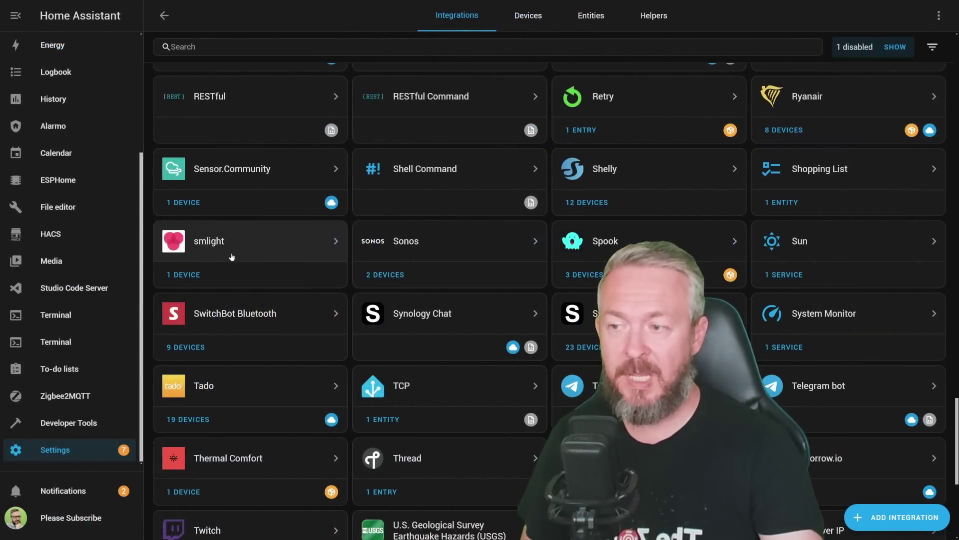
# Go to the SLZB-06p7 device page and reveal its 2 hidden diagnostic entities
pyautogui.click(225, 240)
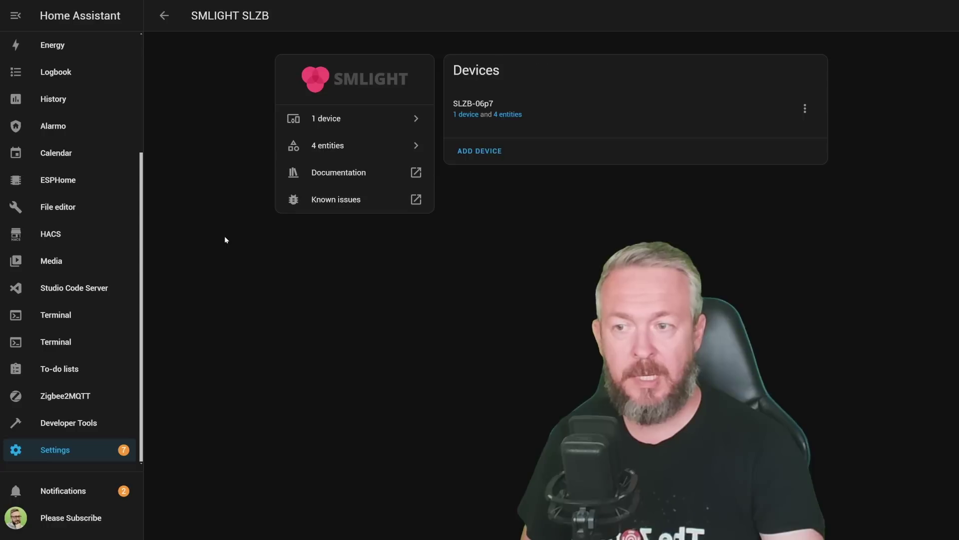
pyautogui.click(464, 116)
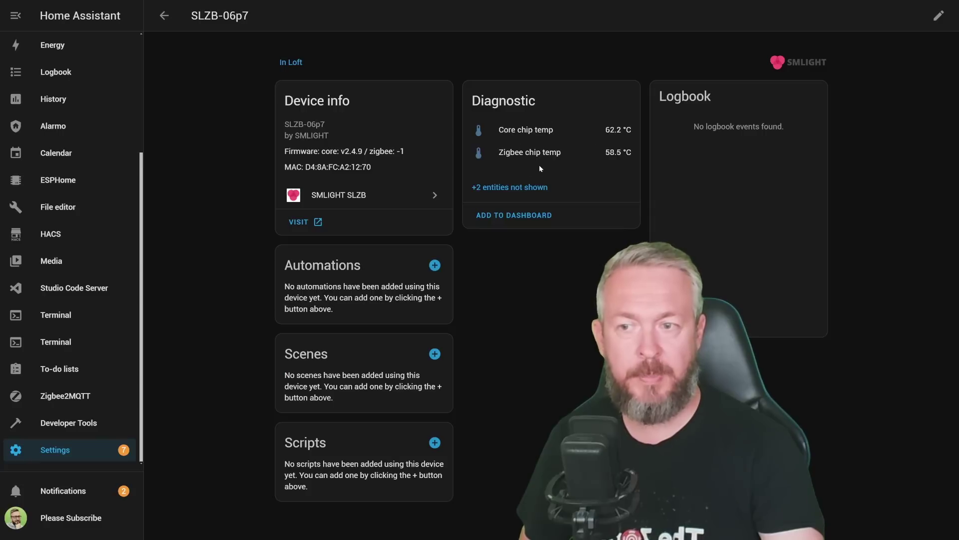
pyautogui.click(504, 189)
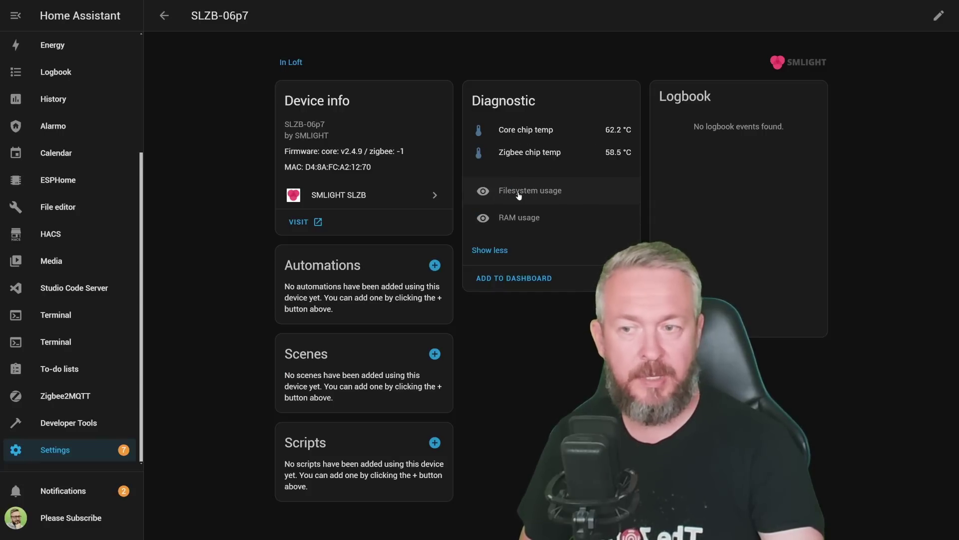
# Inspect the Filesystem usage and RAM usage entity dialogs, closing each afterwards
pyautogui.click(519, 194)
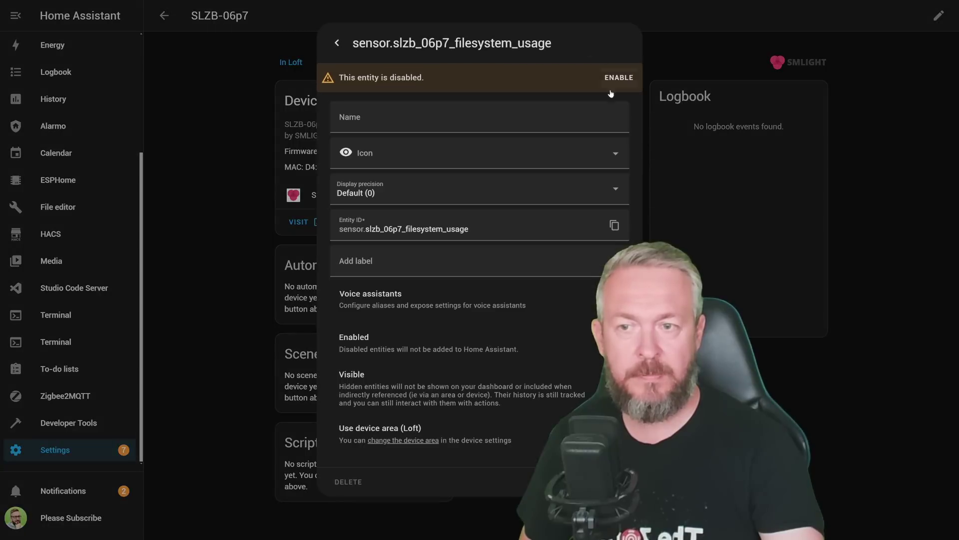
pyautogui.press('Escape')
pyautogui.click(521, 221)
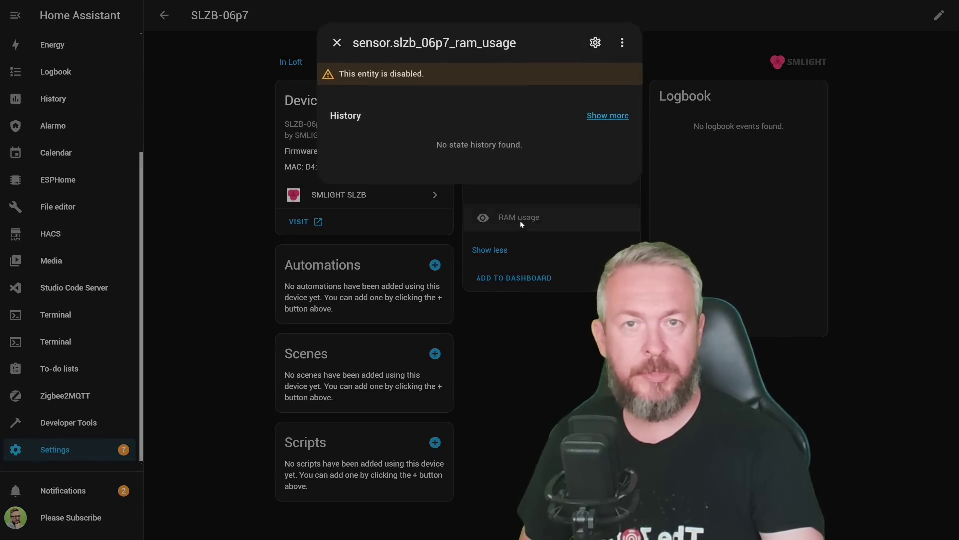
pyautogui.click(595, 43)
pyautogui.press('Escape')
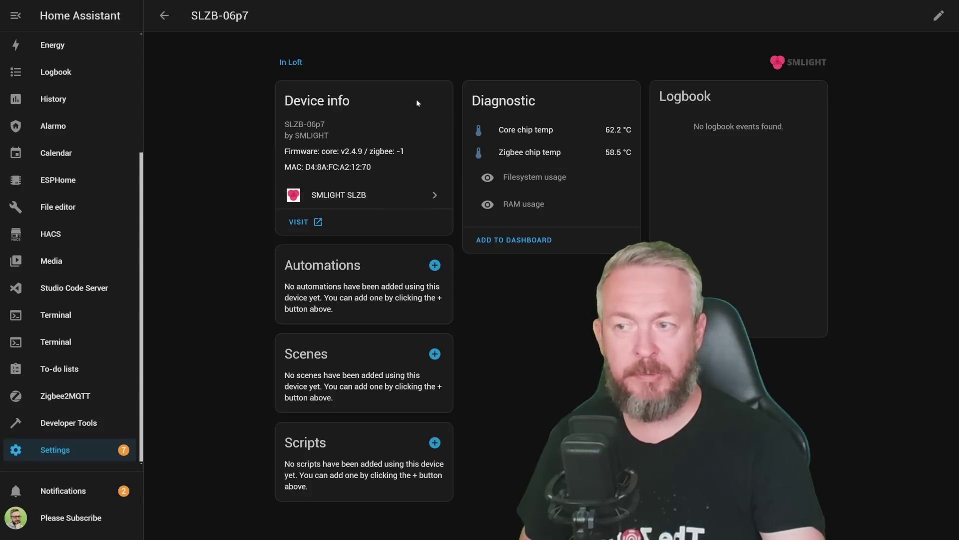
# Highlight the SLZB-06p7 name, SMLIGHT manufacturer, firmware and MAC address in Device info
pyautogui.moveTo(325, 123); pyautogui.dragTo(283, 128)
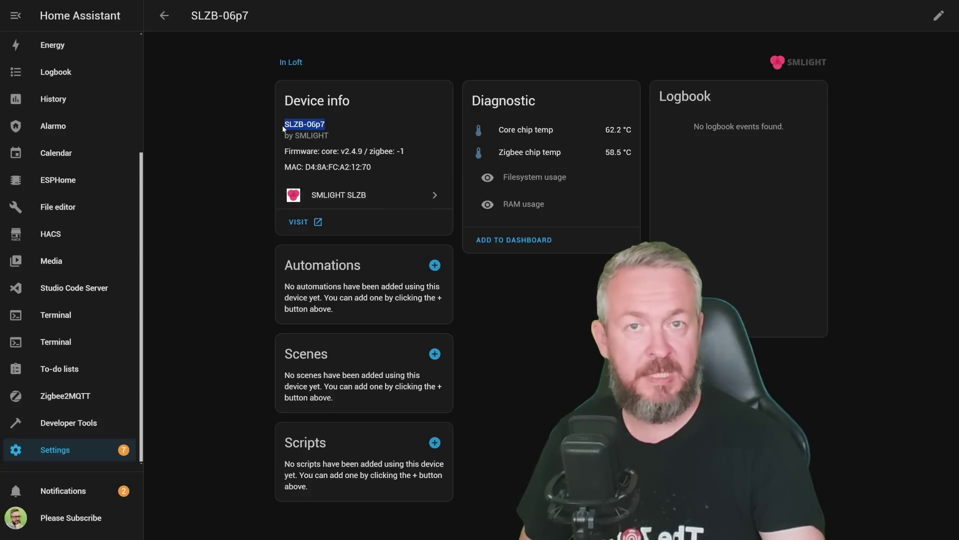
pyautogui.moveTo(295, 135); pyautogui.dragTo(362, 148)
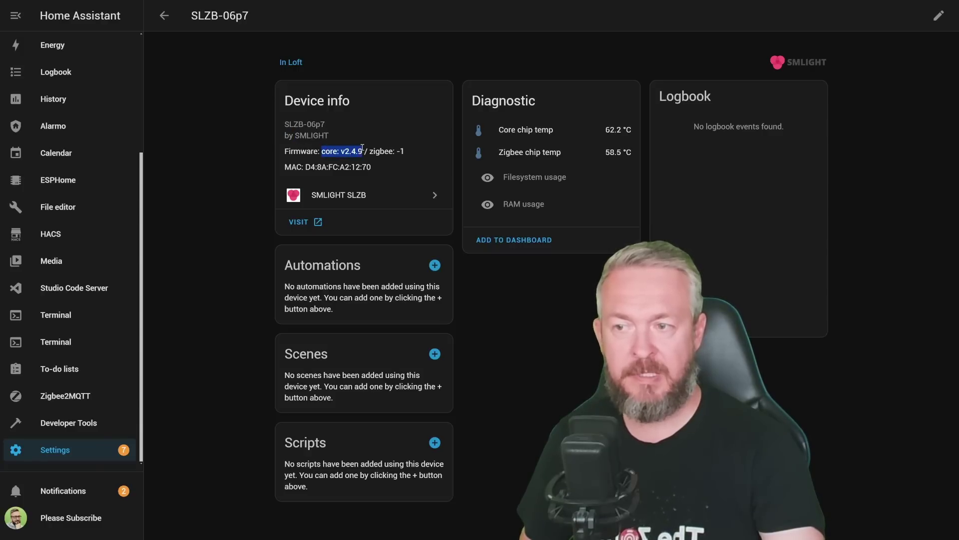
pyautogui.click(457, 155)
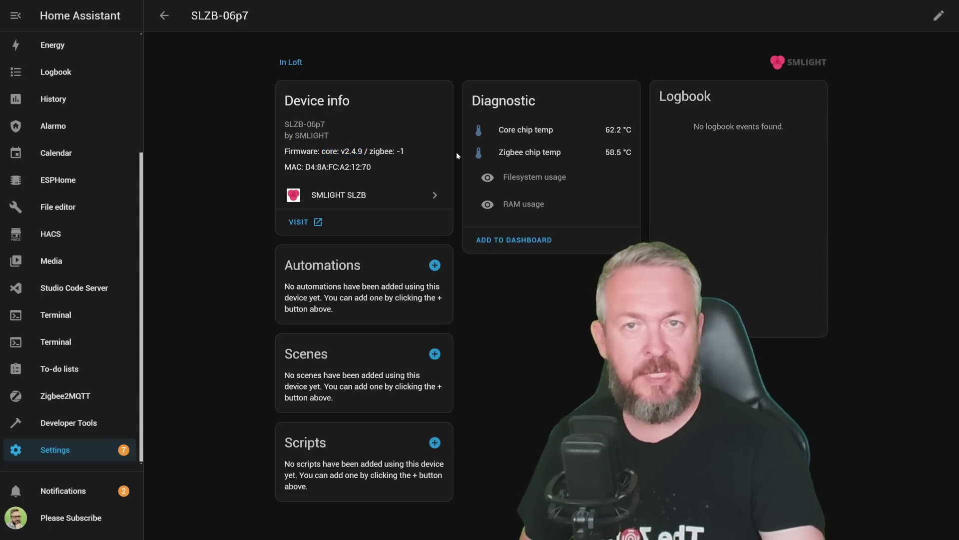
pyautogui.moveTo(457, 155); pyautogui.dragTo(423, 158)
pyautogui.click(412, 151)
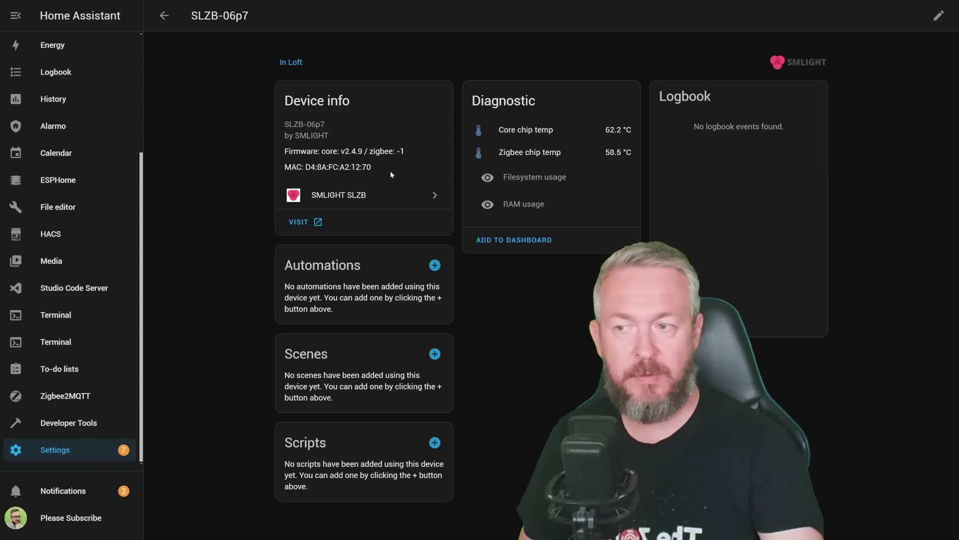
pyautogui.moveTo(389, 169); pyautogui.dragTo(303, 173)
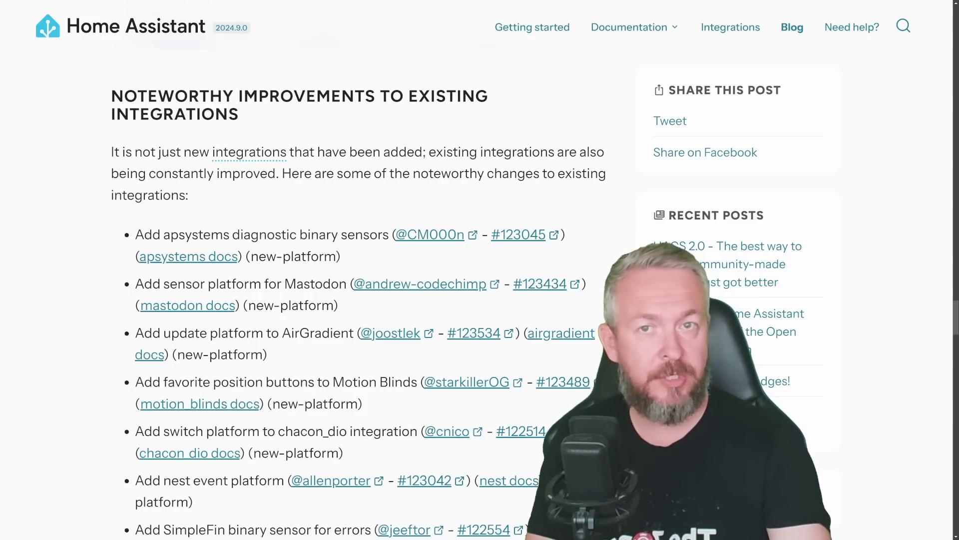
# Scroll to Other noteworthy changes and highlight the Mosquitto MQTT broker add-on item
pyautogui.scroll(-3, 319, 299)
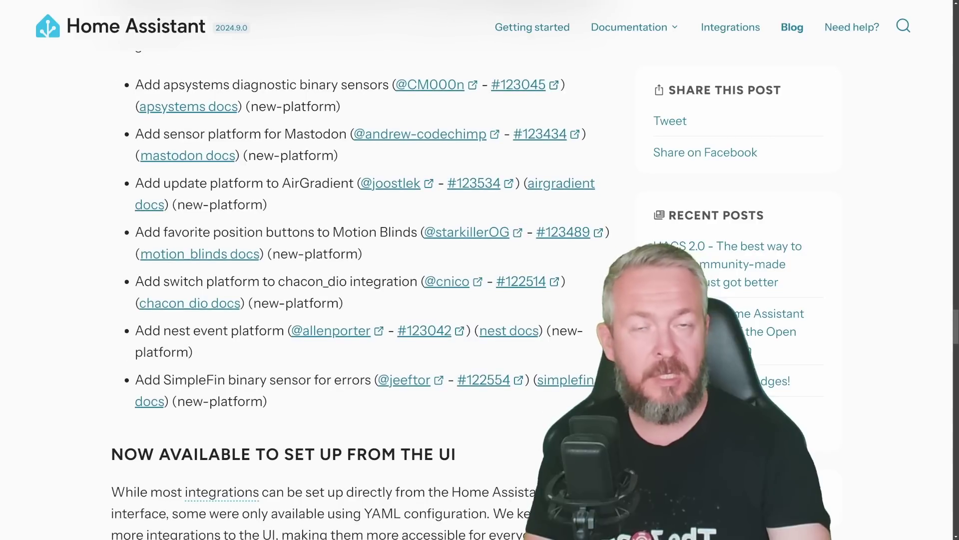
pyautogui.scroll(-1, 320, 299)
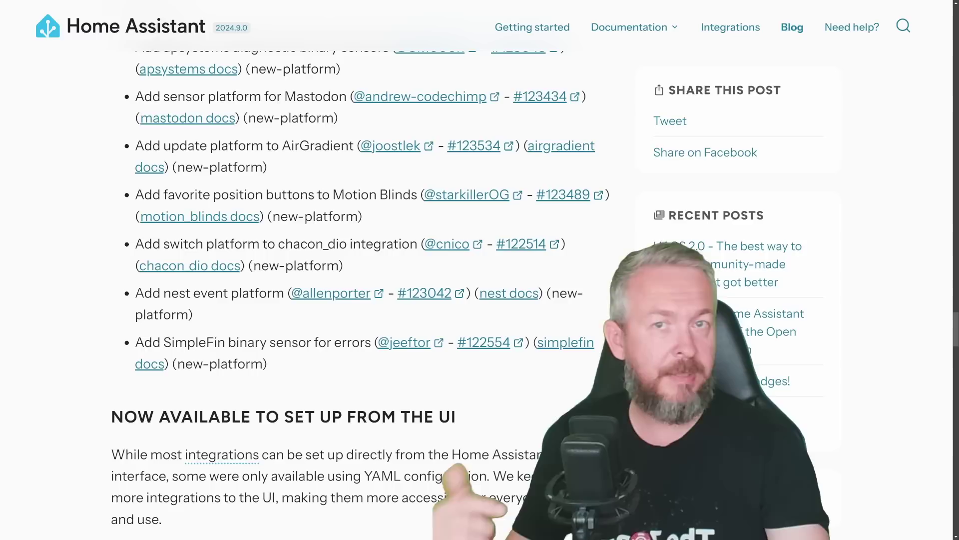
pyautogui.scroll(-15, 360, 279)
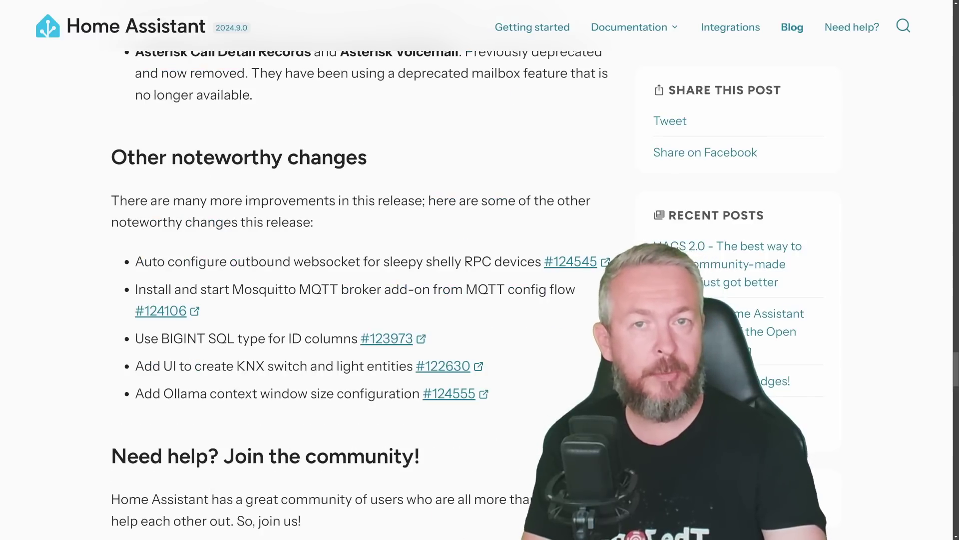
pyautogui.moveTo(135, 289); pyautogui.dragTo(210, 315)
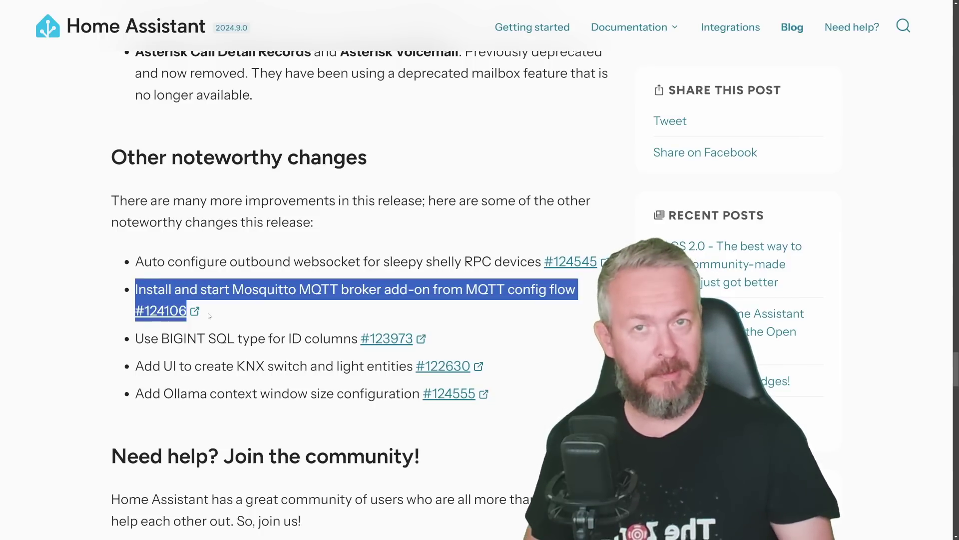
# Expand the Proximity and System monitor breaking-change details, then scroll down to All changes
pyautogui.scroll(-10, 274, 325)
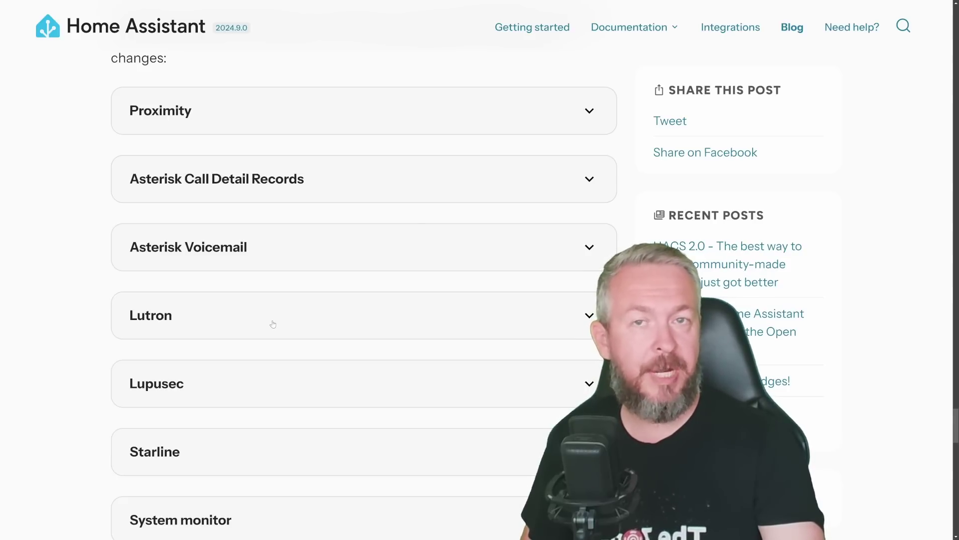
pyautogui.scroll(2, 273, 325)
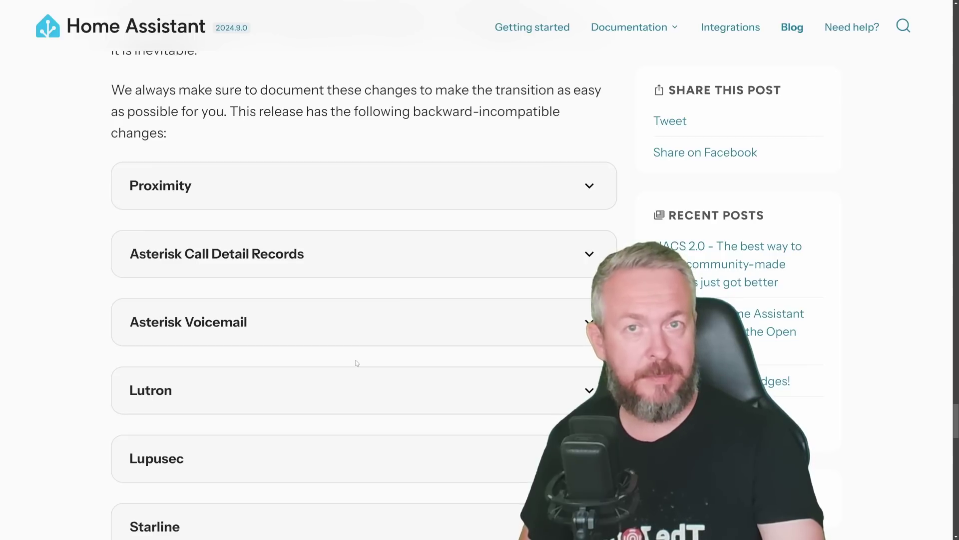
pyautogui.click(327, 199)
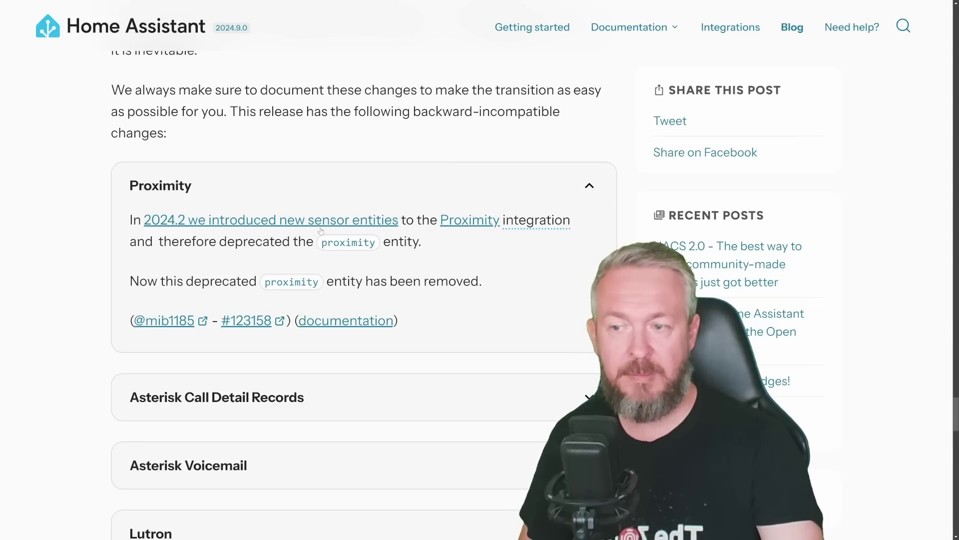
pyautogui.scroll(-10, 394, 269)
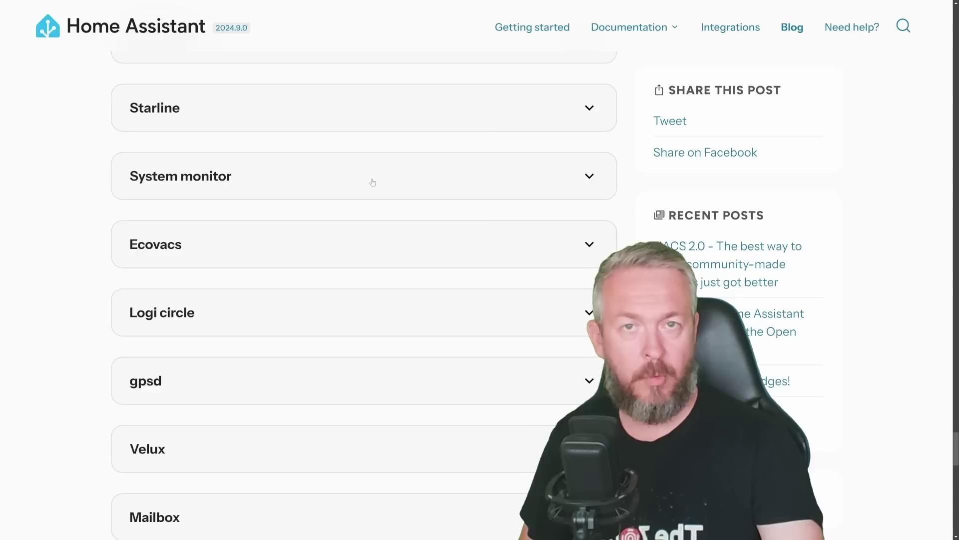
pyautogui.click(370, 179)
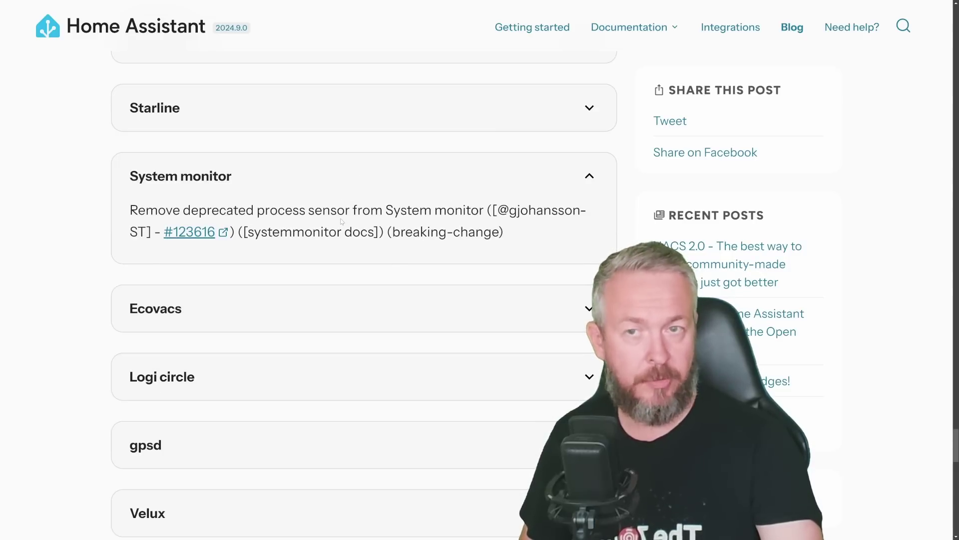
pyautogui.scroll(-10, 342, 221)
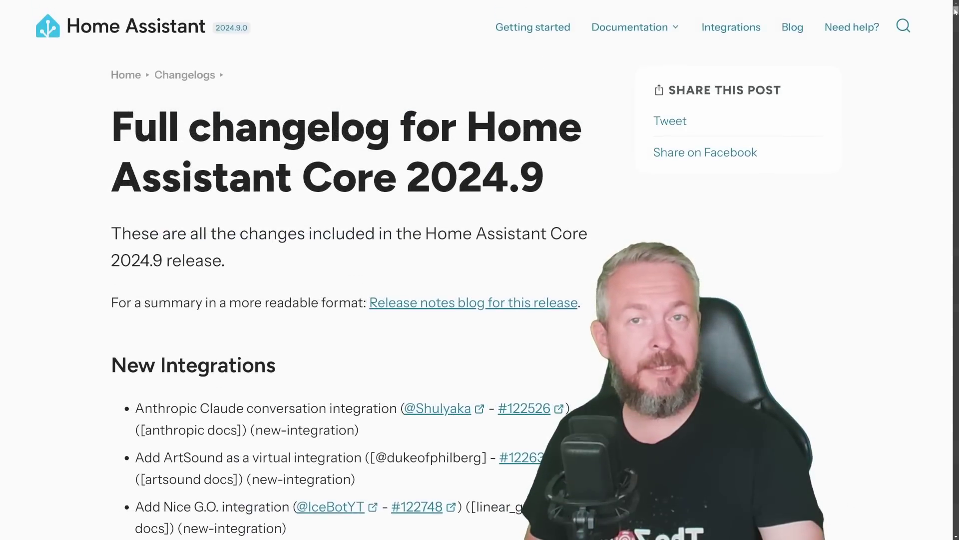
# Scroll down through the Core 2024.9 full changelog's individual changes
pyautogui.moveTo(955, 11); pyautogui.dragTo(957, 160)
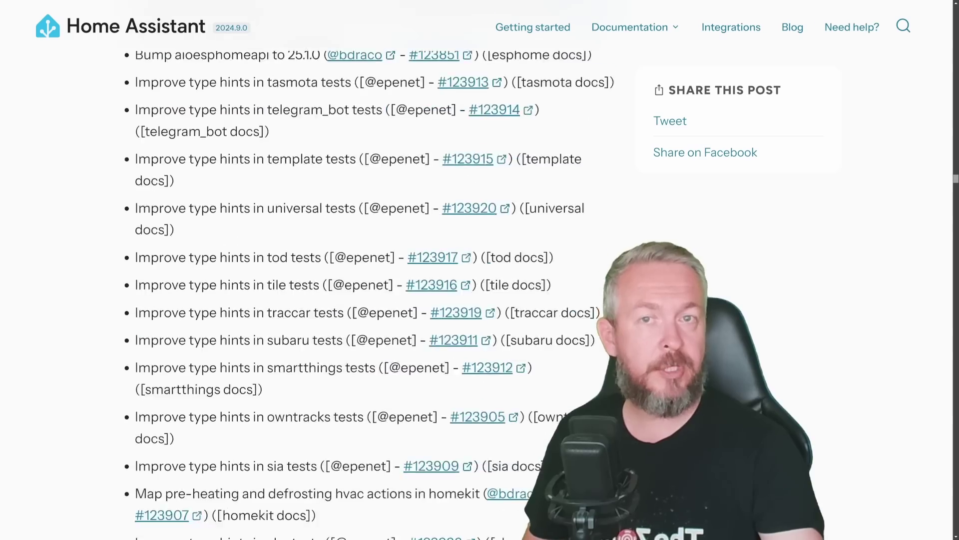
pyautogui.scroll(-10, 369, 295)
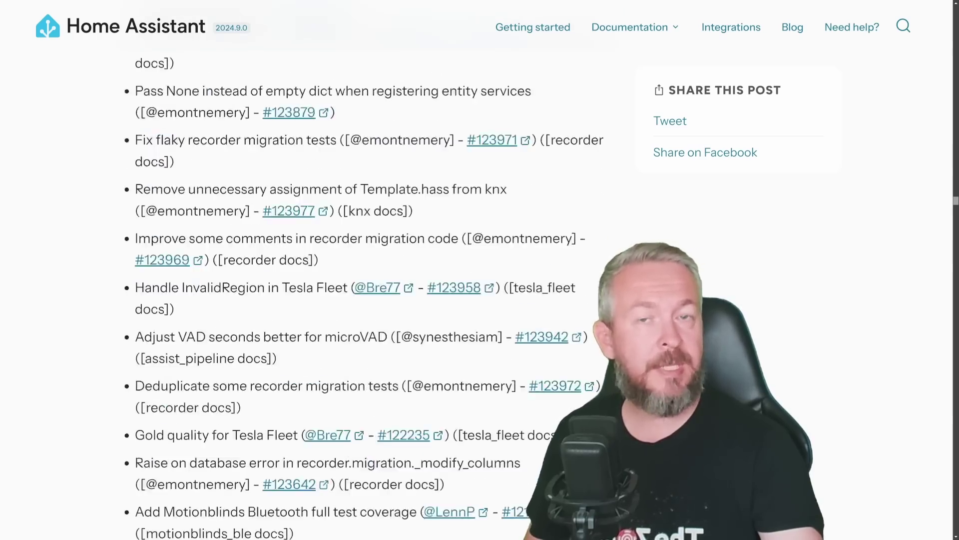
pyautogui.scroll(-4, 370, 295)
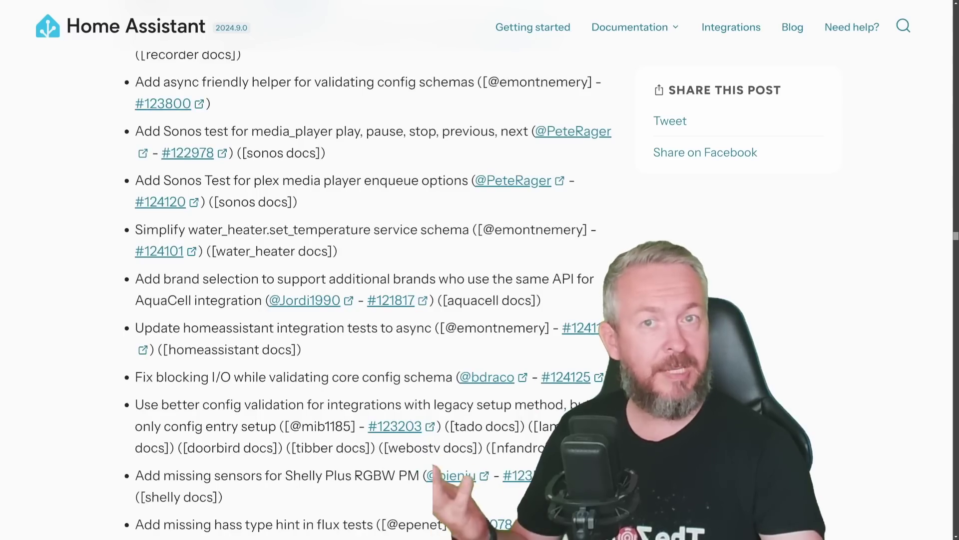
pyautogui.scroll(-15, 370, 295)
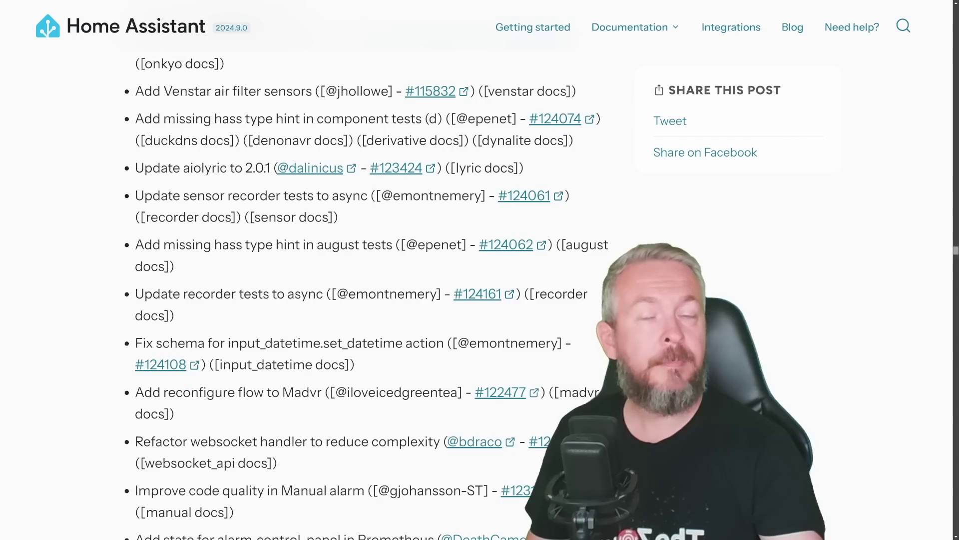
pyautogui.scroll(-20, 957, 293)
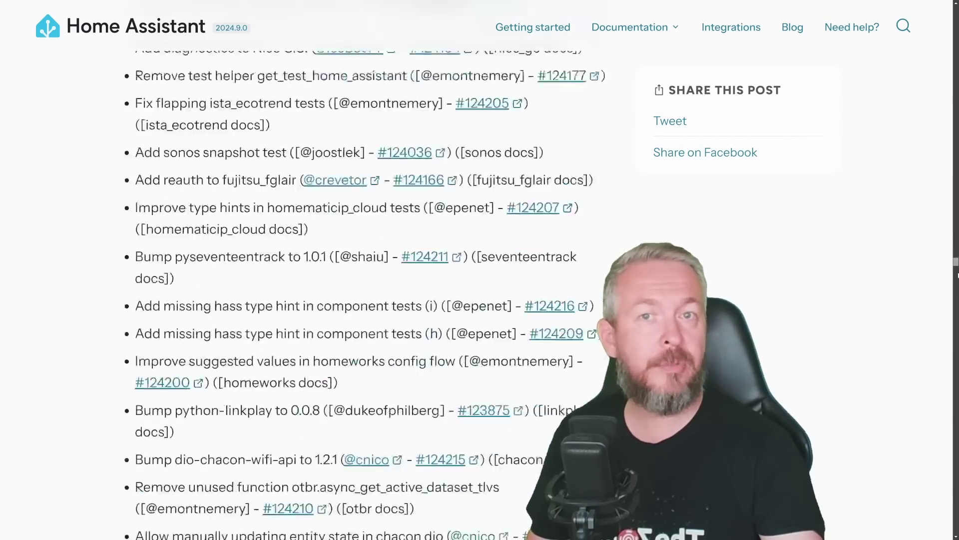
pyautogui.scroll(-20, 957, 292)
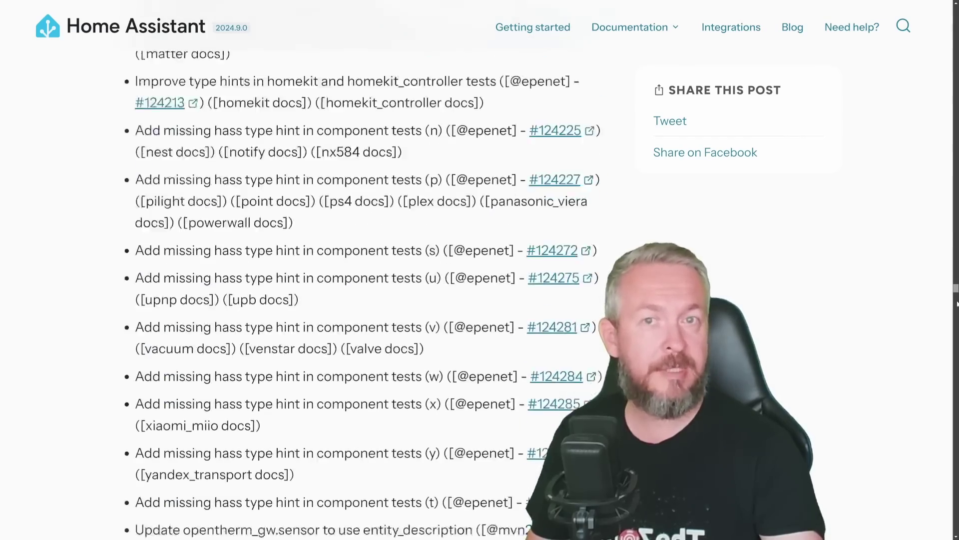